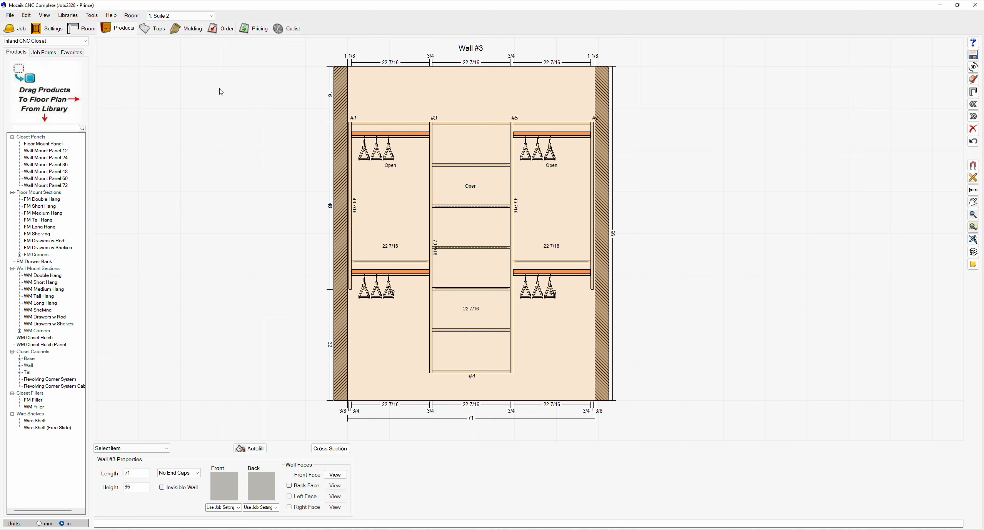
- Review the Closet Hardware entry in the panel stock and the Hardware and Accessories entry in the board stock of the materials library
{"action": "left_click", "coordinate": [69, 16]}
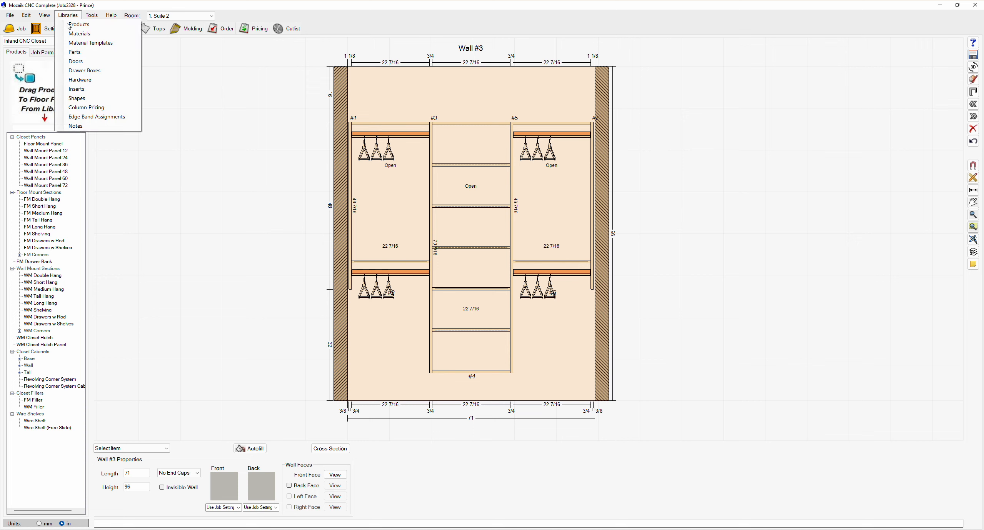
{"action": "left_click", "coordinate": [70, 34]}
{"action": "scroll", "coordinate": [549, 294], "scroll_direction": "down", "scroll_amount": 10}
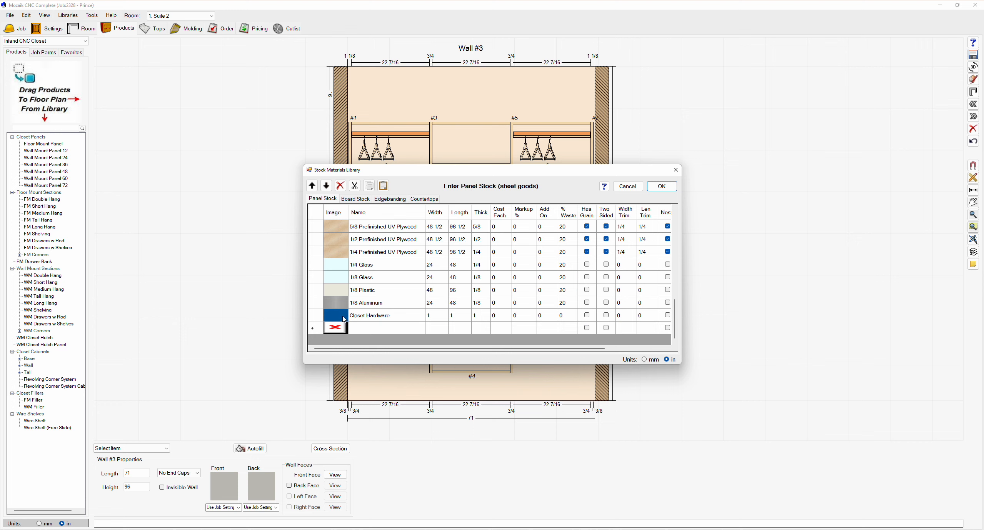
{"action": "left_click", "coordinate": [365, 200]}
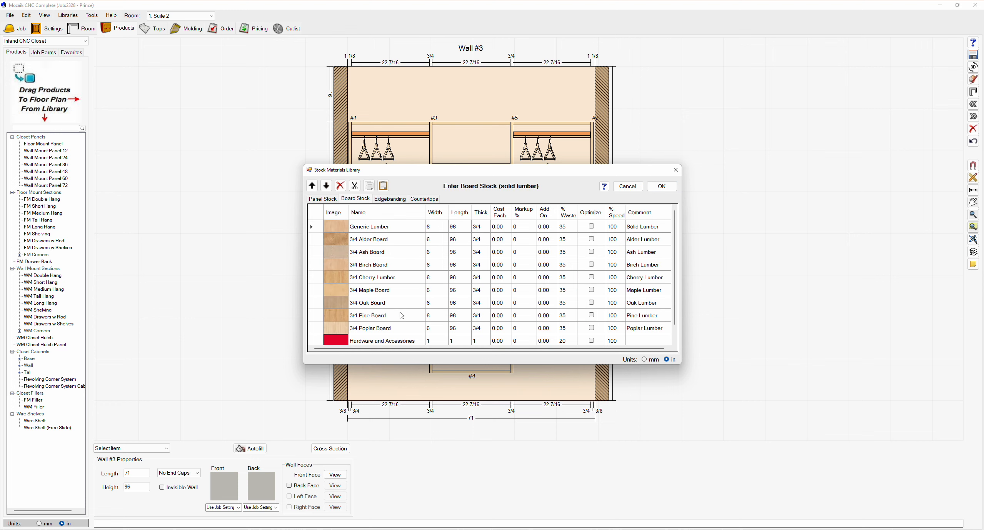
{"action": "scroll", "coordinate": [370, 304], "scroll_direction": "down", "scroll_amount": 5}
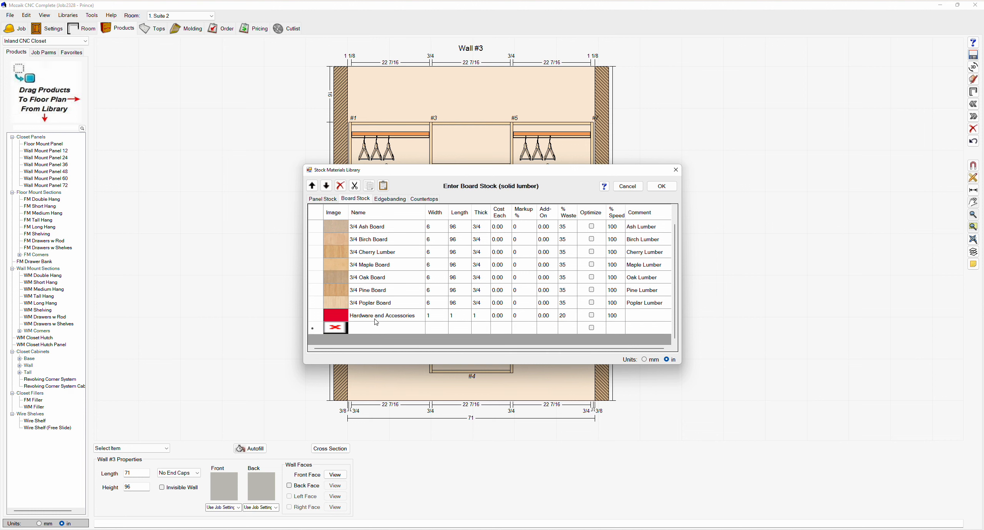
{"action": "left_click", "coordinate": [323, 199]}
{"action": "scroll", "coordinate": [342, 308], "scroll_direction": "down", "scroll_amount": 10}
{"action": "scroll", "coordinate": [344, 308], "scroll_direction": "down", "scroll_amount": 2}
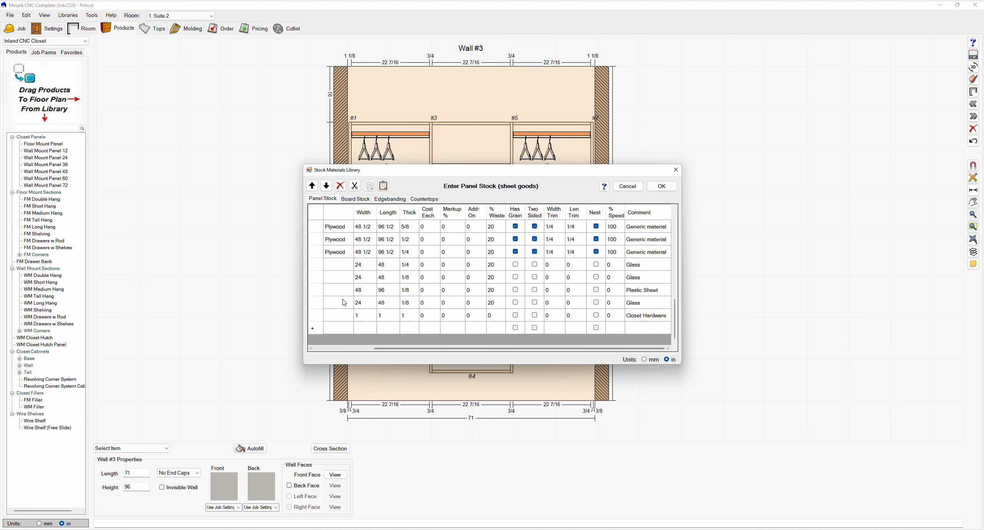
{"action": "scroll", "coordinate": [385, 329], "scroll_direction": "left", "scroll_amount": 3}
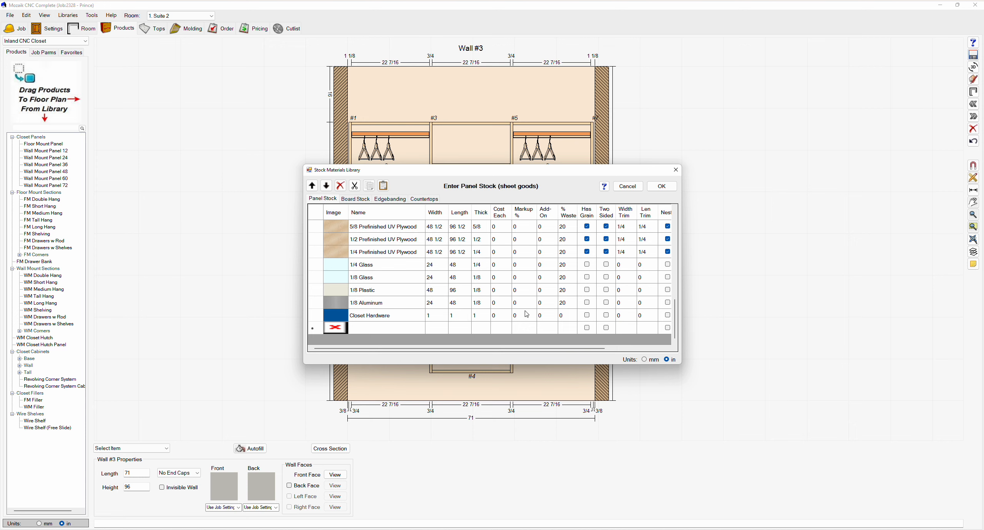
{"action": "left_click", "coordinate": [651, 188]}
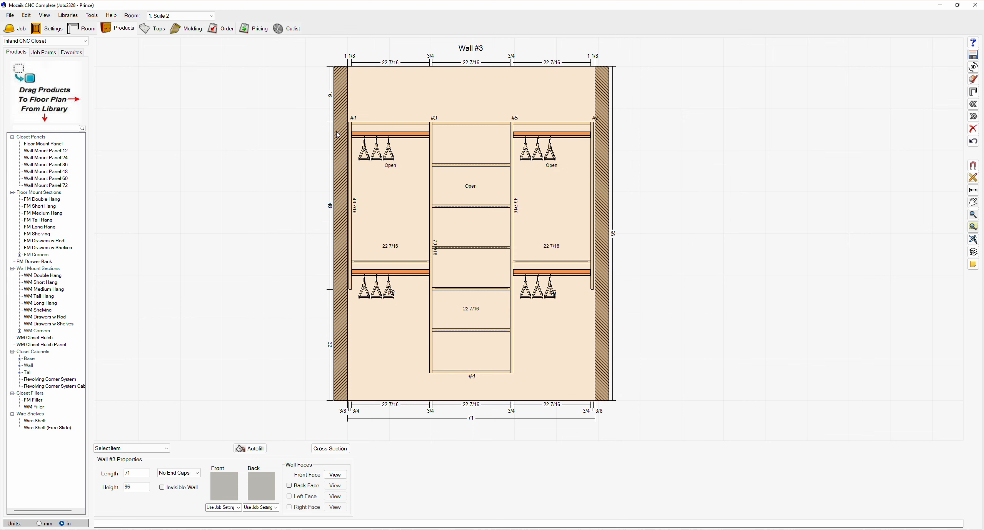
- Inspect the HangRailHanger options and the ClosetRodQty entry in the Inland CNC Closet product library parameters
{"action": "left_click", "coordinate": [67, 15]}
{"action": "left_click", "coordinate": [75, 25]}
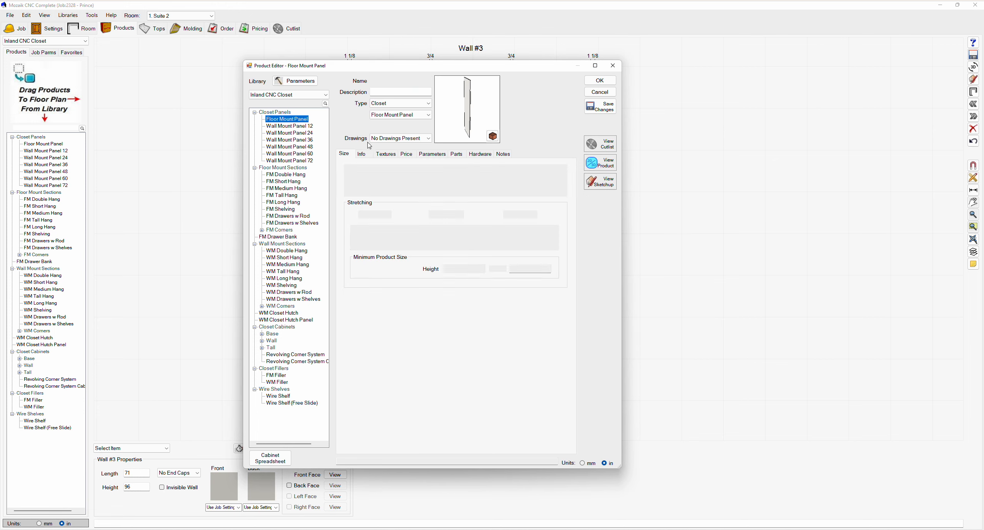
{"action": "left_click", "coordinate": [285, 85]}
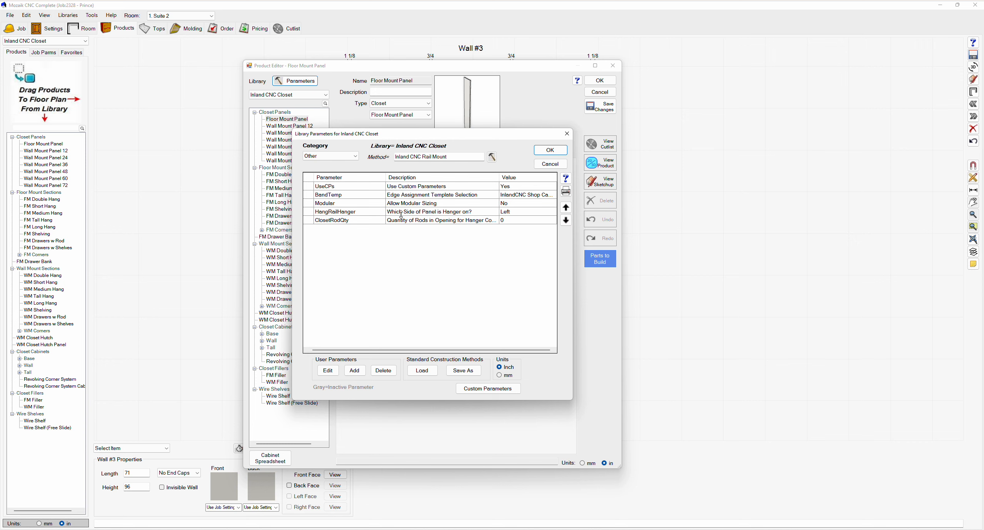
{"action": "left_click", "coordinate": [508, 212]}
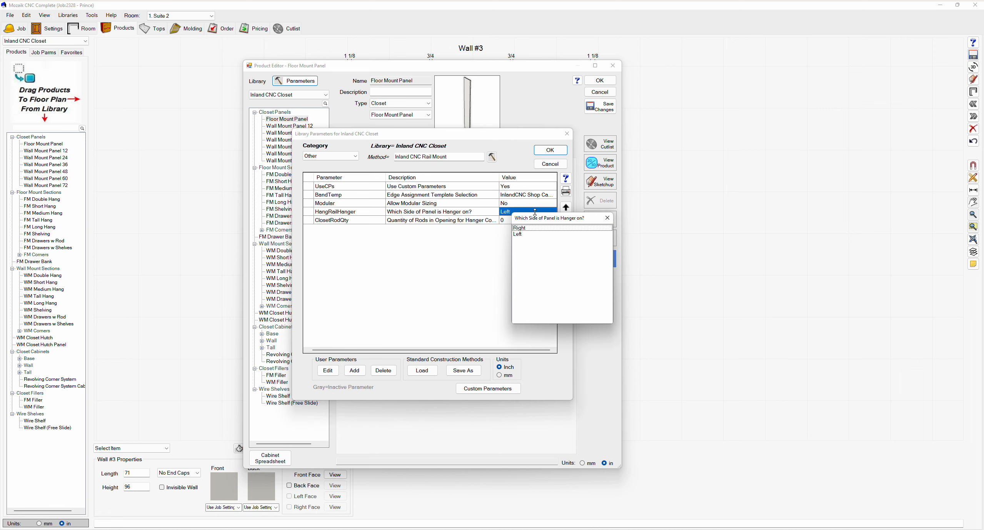
{"action": "left_click", "coordinate": [608, 217]}
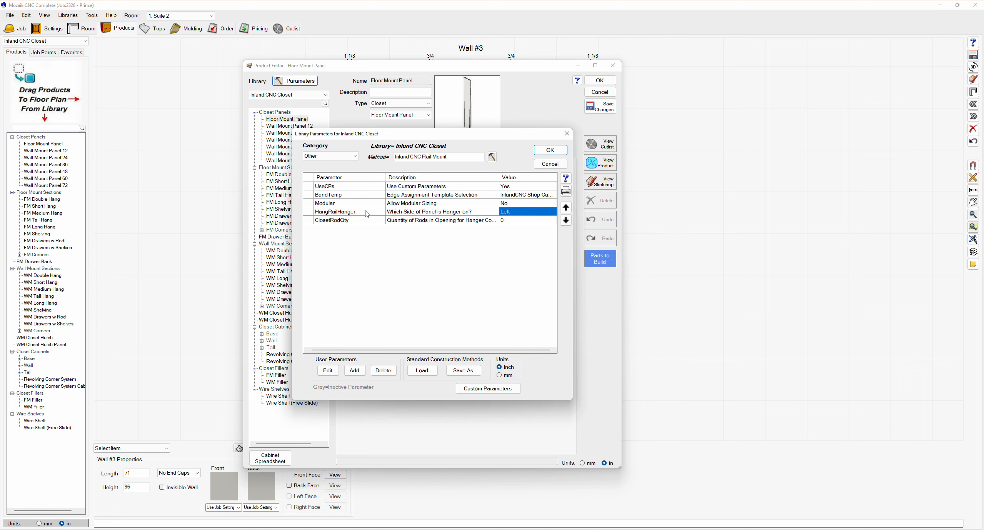
{"action": "left_click", "coordinate": [332, 221]}
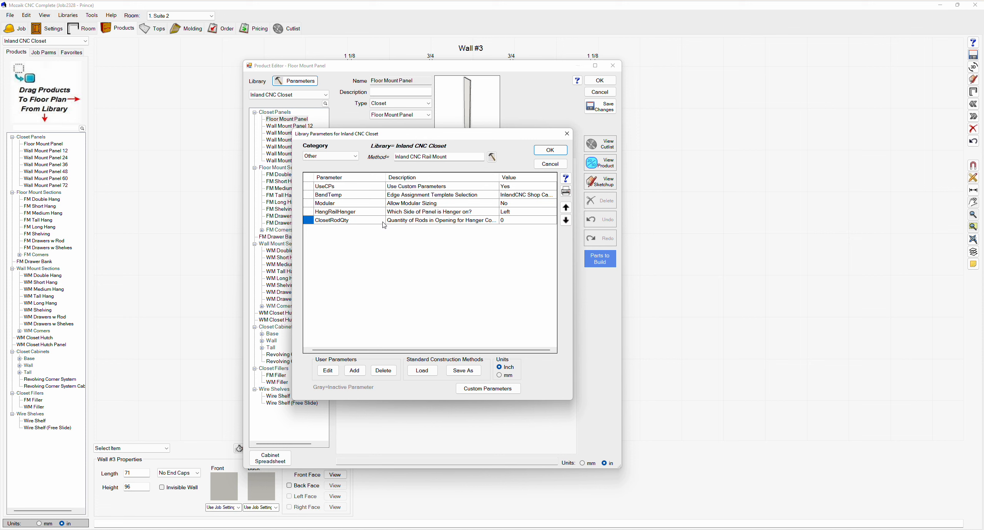
{"action": "left_click", "coordinate": [538, 166]}
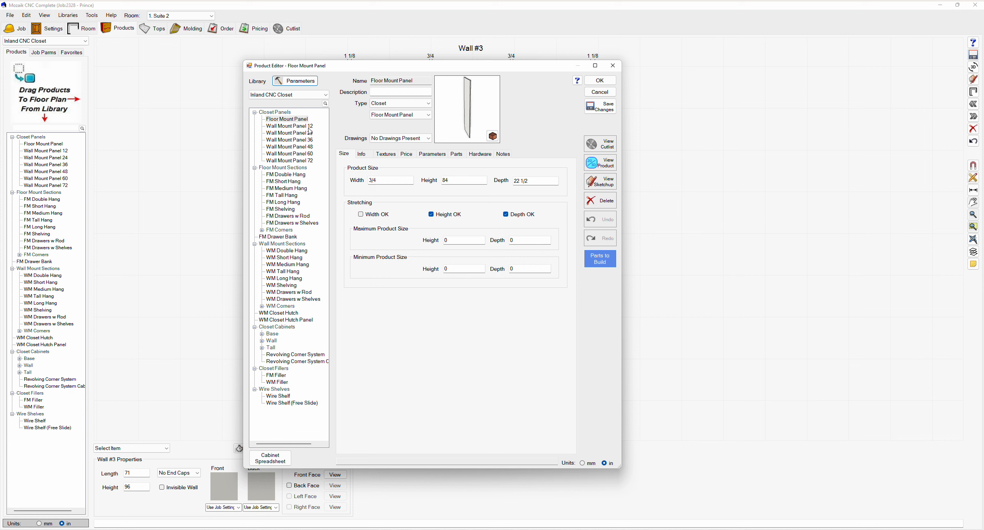
- Inspect the part properties and material of the Floor Mount Panel's Left Hang Rail Hanger
{"action": "left_click", "coordinate": [455, 155]}
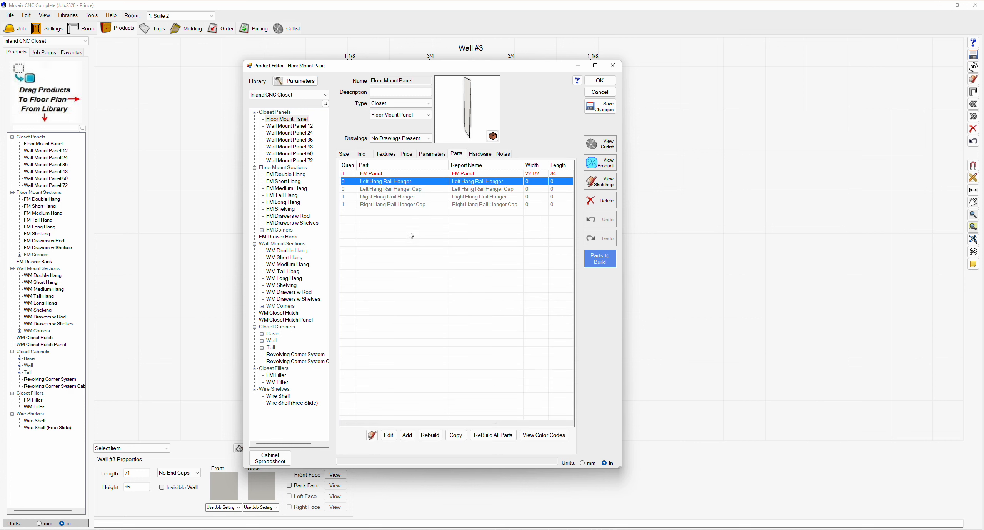
{"action": "double_click", "coordinate": [371, 184]}
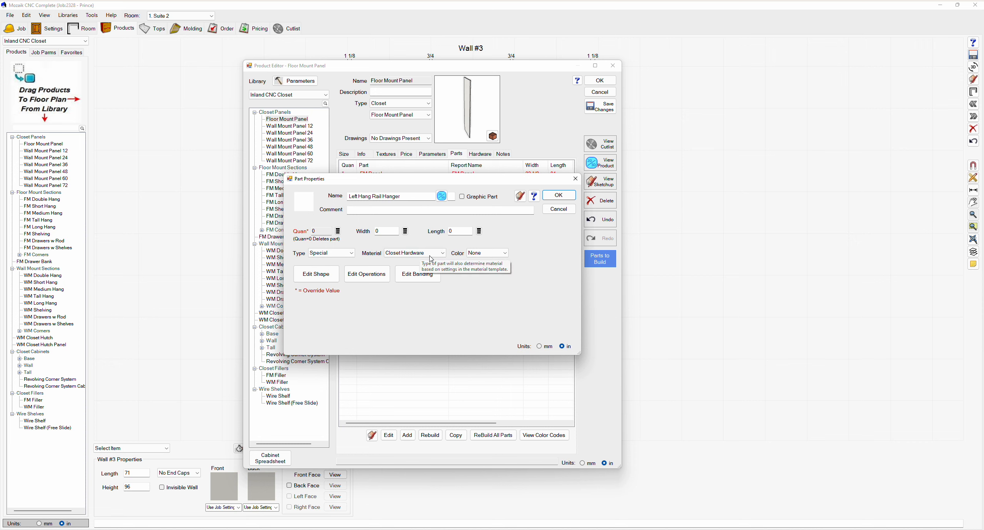
{"action": "left_click", "coordinate": [558, 195]}
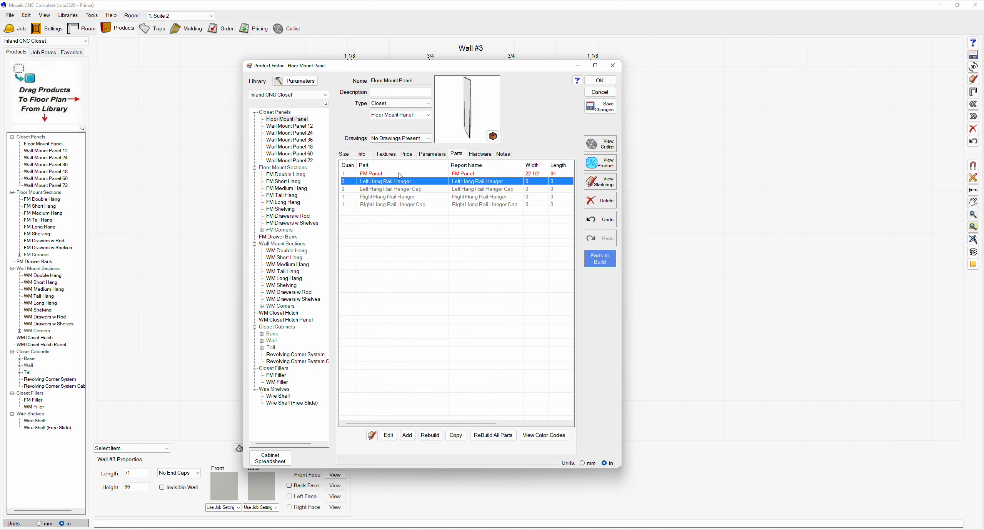
- Review the Floor Mount Panel's parameter overrides in a widened product editor and rotate its 3D preview
{"action": "left_click", "coordinate": [432, 154]}
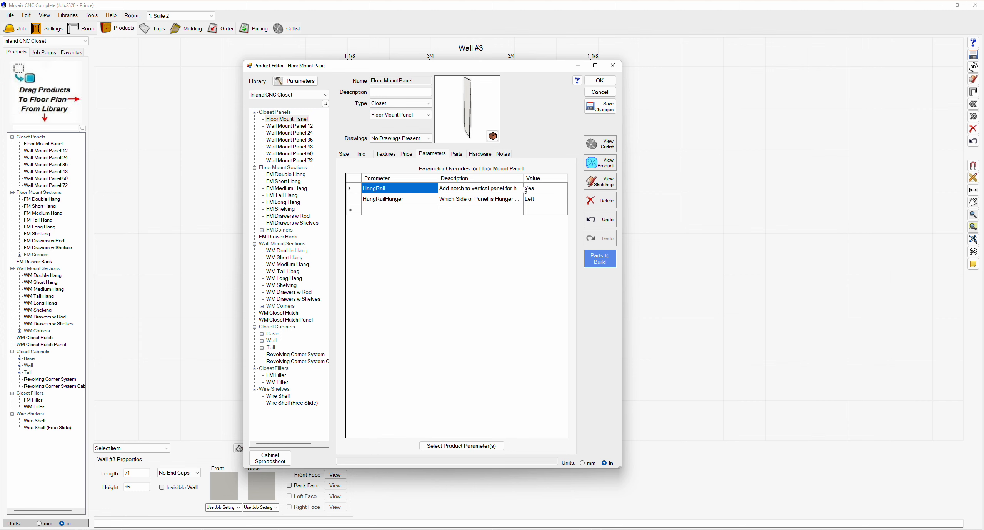
{"action": "left_click_drag", "start_coordinate": [620, 466], "coordinate": [752, 455]}
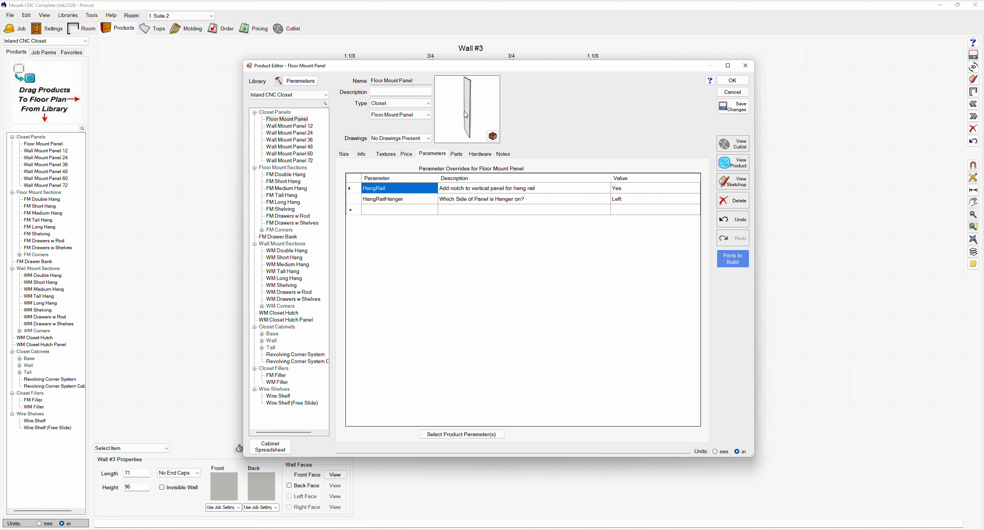
{"action": "mouse_move", "coordinate": [465, 115]}
{"action": "left_mouse_down"}
{"action": "mouse_move", "coordinate": [477, 112]}
{"action": "mouse_move", "coordinate": [466, 87]}
{"action": "mouse_move", "coordinate": [477, 86]}
{"action": "mouse_move", "coordinate": [466, 87]}
{"action": "left_mouse_up"}
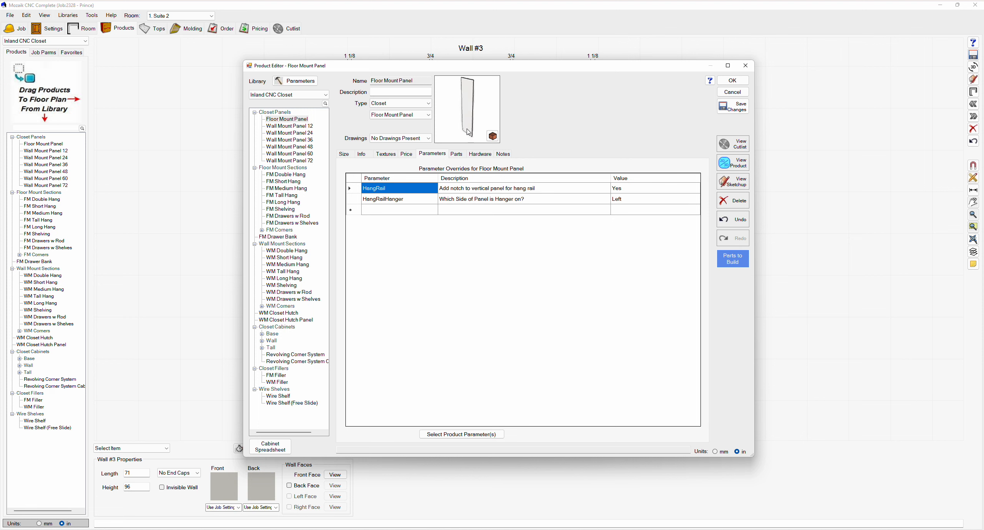
- Examine the quantity formulas of the Floor Mount Panel's Right Hang Rail Hanger part
{"action": "left_click", "coordinate": [456, 154]}
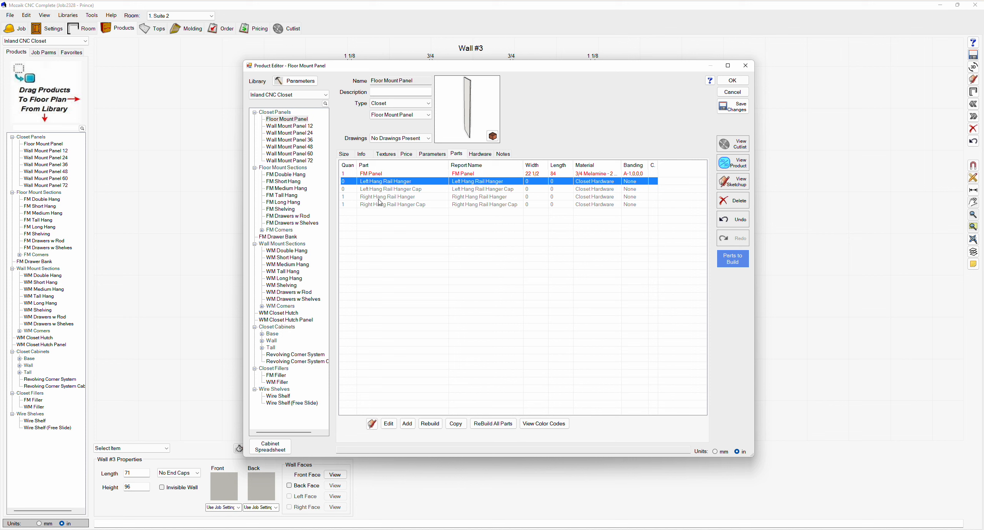
{"action": "double_click", "coordinate": [358, 197]}
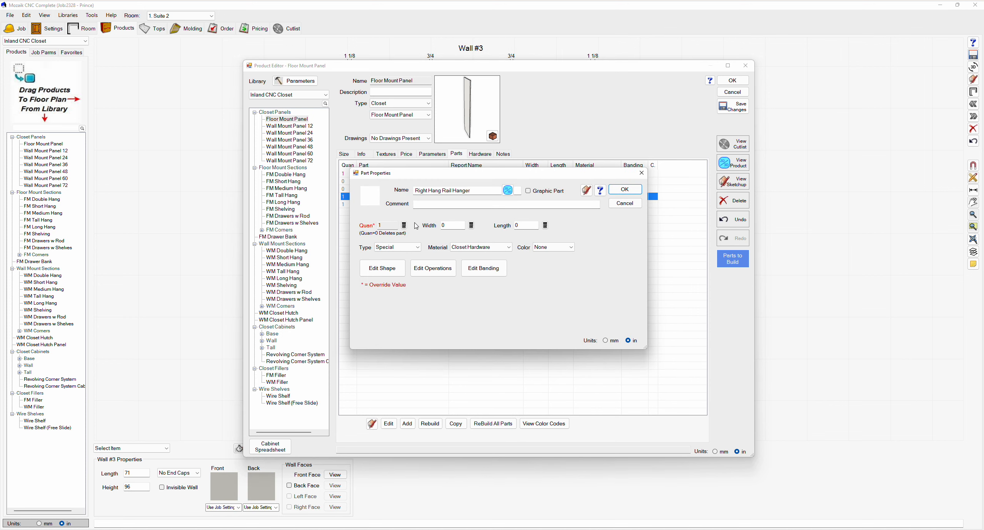
{"action": "left_click", "coordinate": [406, 226]}
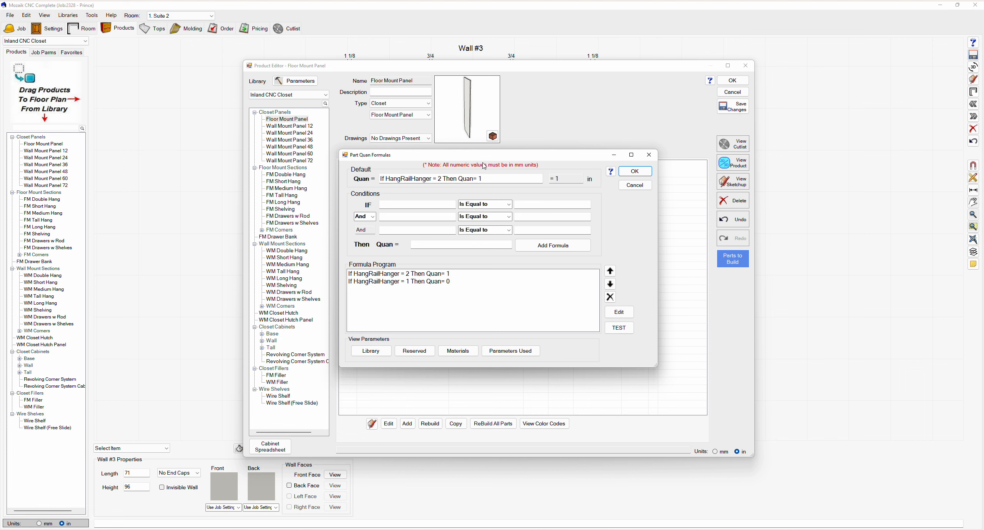
{"action": "left_click_drag", "start_coordinate": [485, 156], "coordinate": [575, 163]}
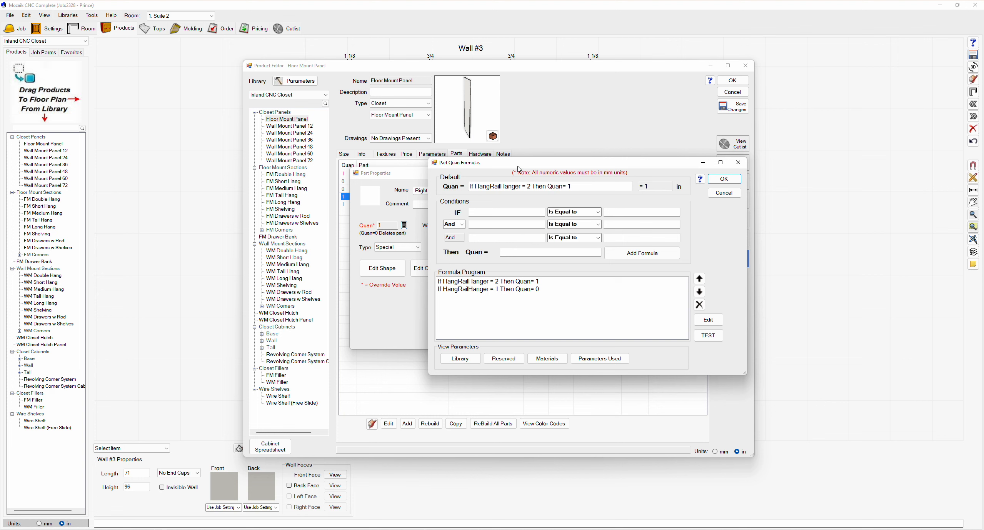
{"action": "left_click_drag", "start_coordinate": [519, 167], "coordinate": [459, 210]}
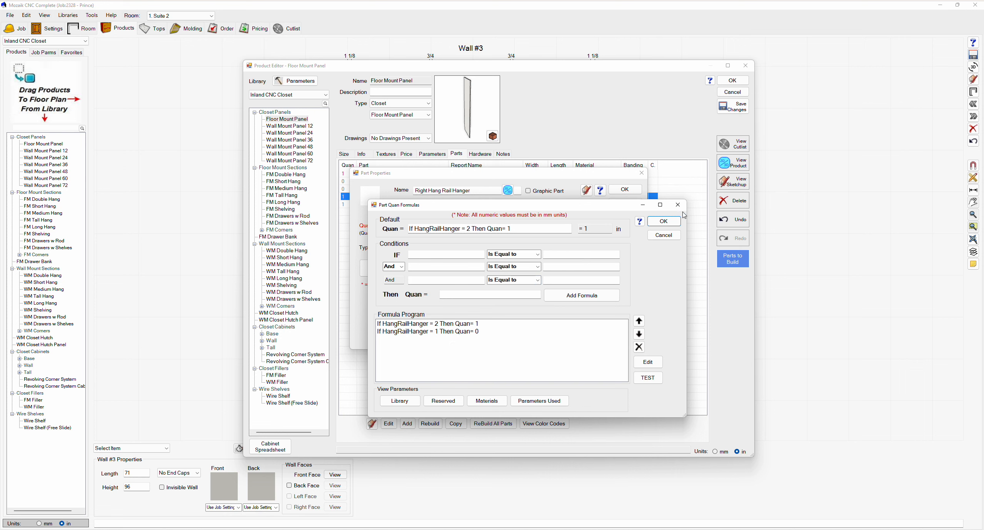
{"action": "left_click", "coordinate": [664, 221]}
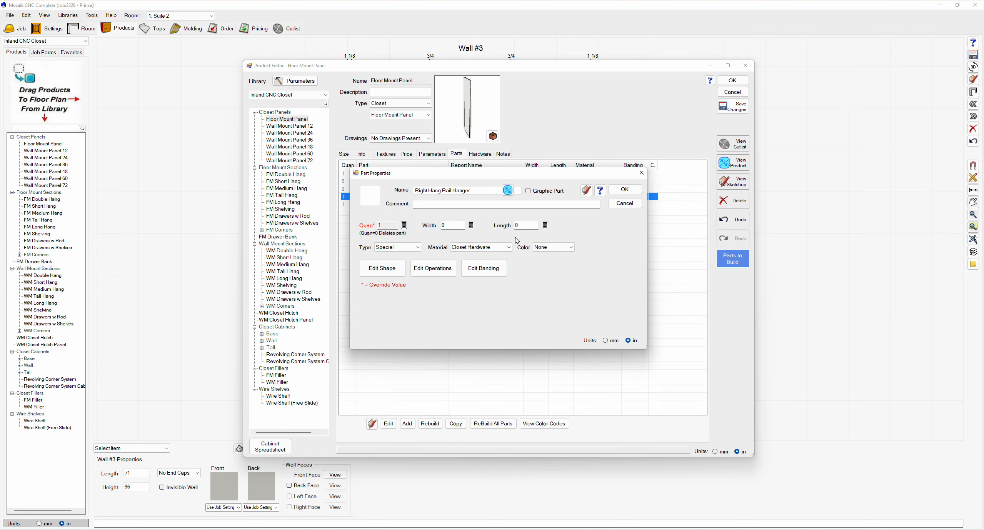
{"action": "left_click", "coordinate": [624, 190]}
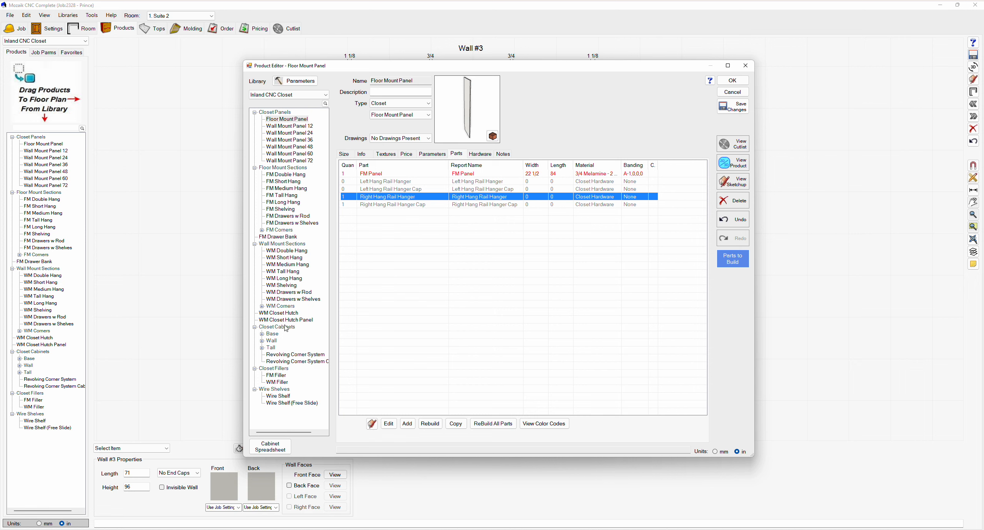
- Check the ClosetRodQty parameter override of the FM Double Hang product
{"action": "left_click", "coordinate": [284, 175]}
{"action": "left_click", "coordinate": [515, 294]}
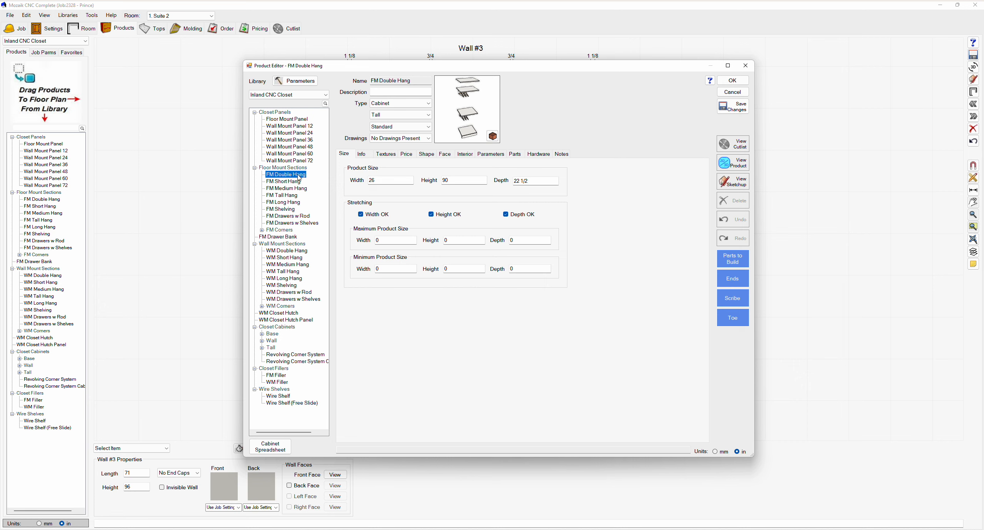
{"action": "left_click", "coordinate": [493, 154]}
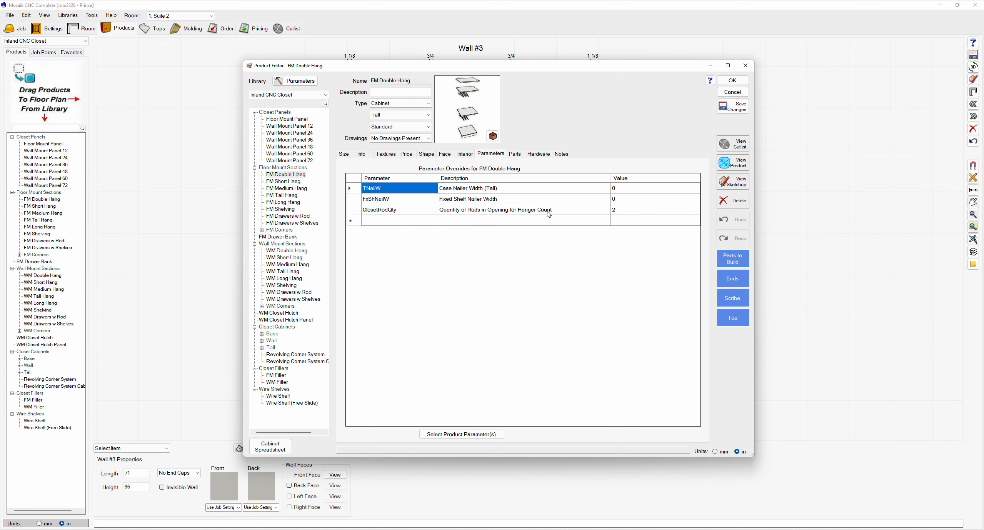
{"action": "right_click", "coordinate": [623, 212]}
{"action": "left_click", "coordinate": [642, 237]}
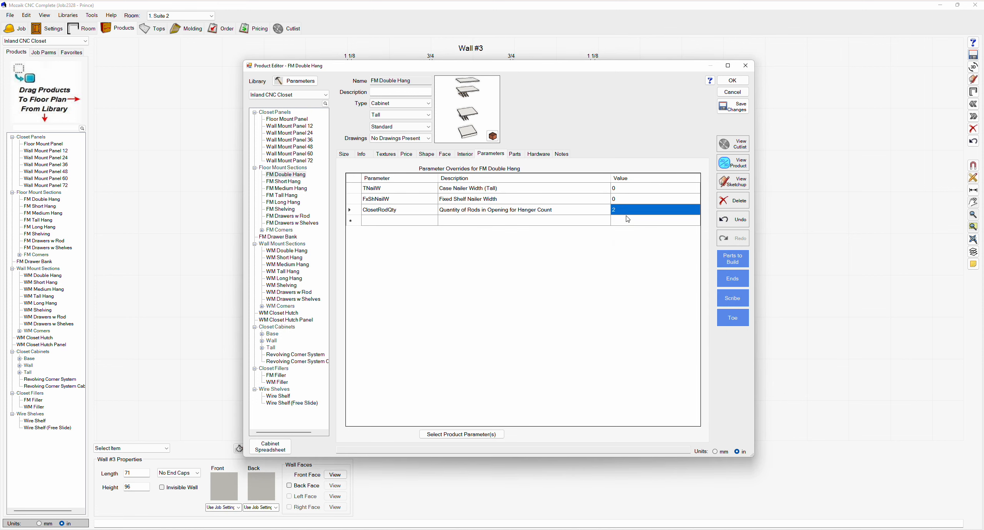
- Examine the quantity formulas of the FM Double Hang's Closet Rod Hangers part, and close the product editor
{"action": "left_click", "coordinate": [516, 154]}
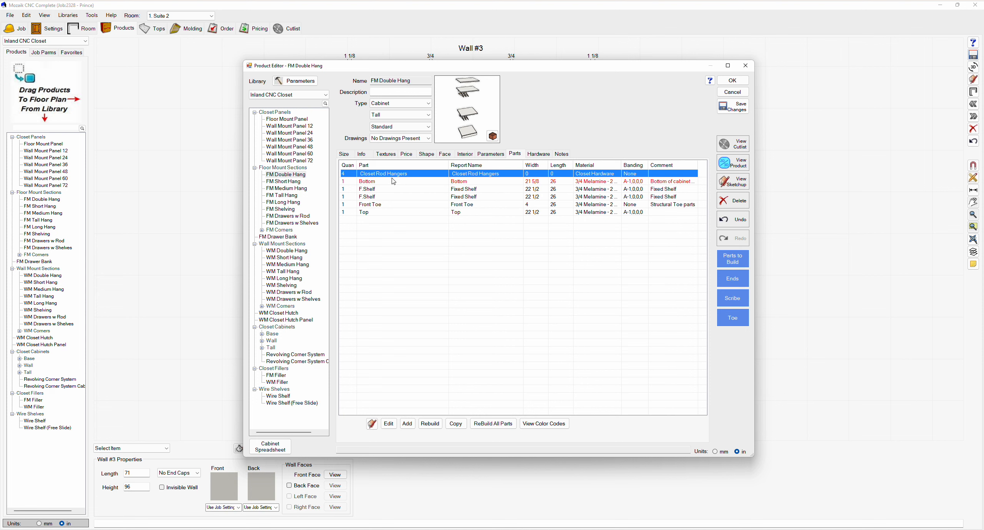
{"action": "double_click", "coordinate": [356, 174]}
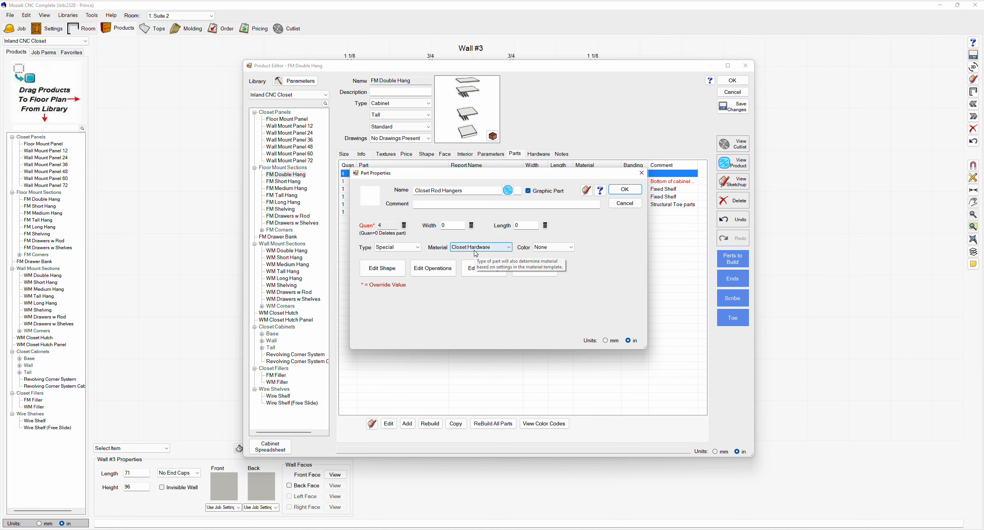
{"action": "left_click", "coordinate": [404, 225]}
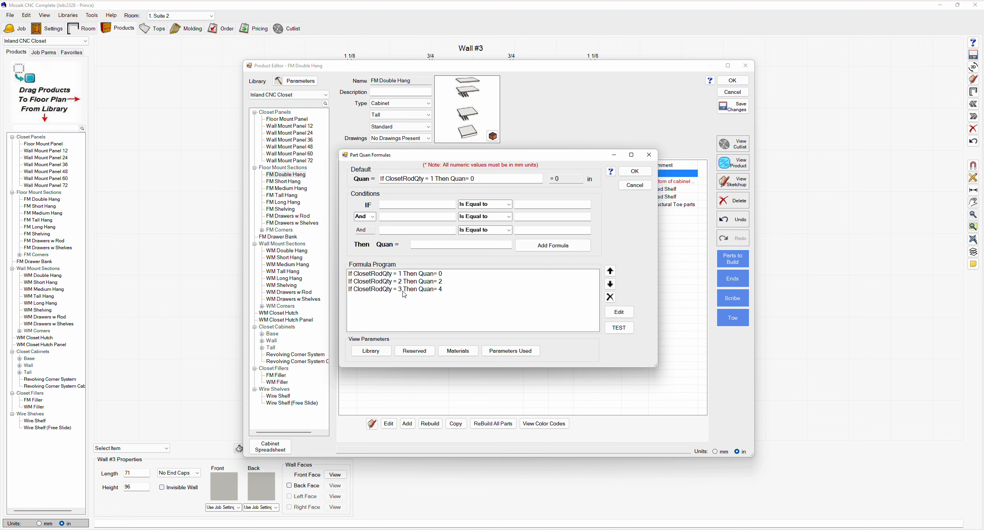
{"action": "left_click", "coordinate": [634, 174]}
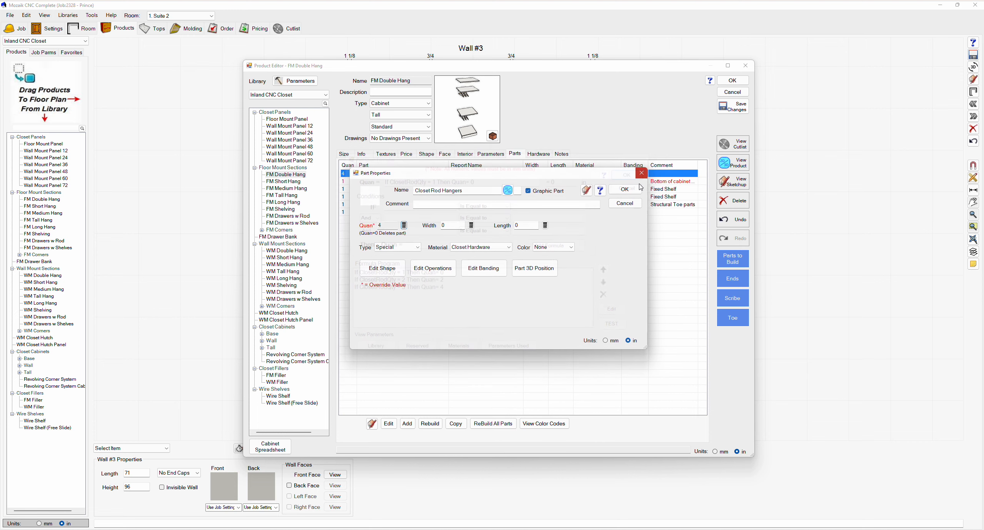
{"action": "left_click", "coordinate": [625, 190]}
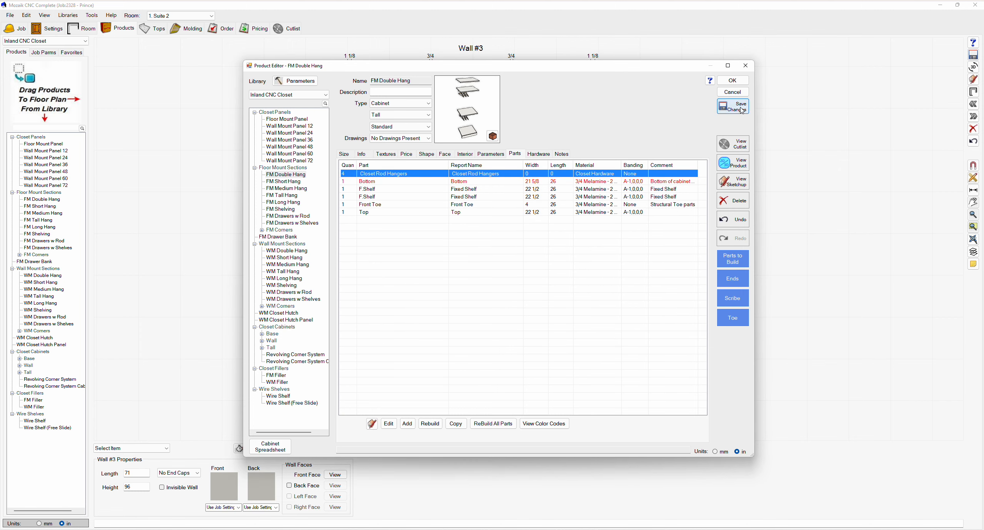
{"action": "left_click", "coordinate": [733, 80]}
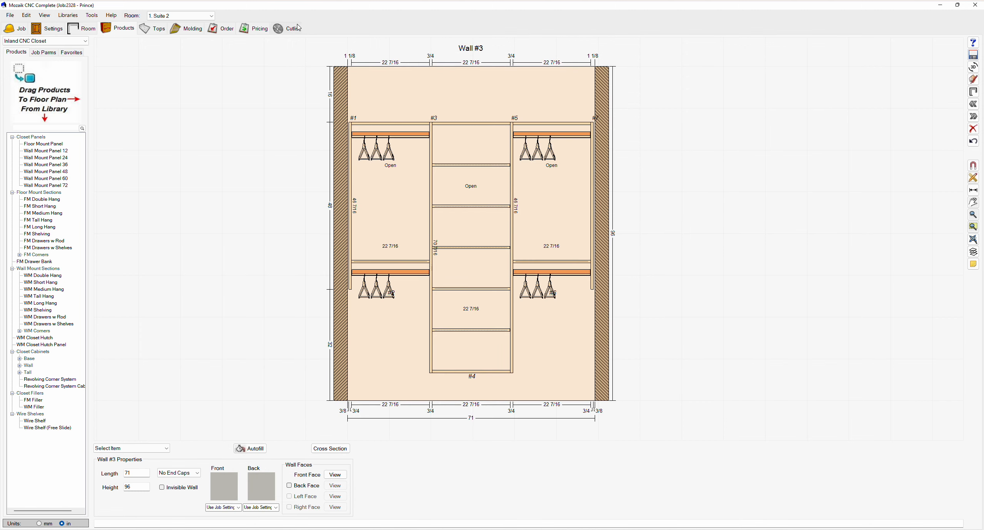
- Review the cutlist for the 3/4 Melamine and Closet Hardware materials, widening the Part column to read the hardware names
{"action": "left_click", "coordinate": [300, 28]}
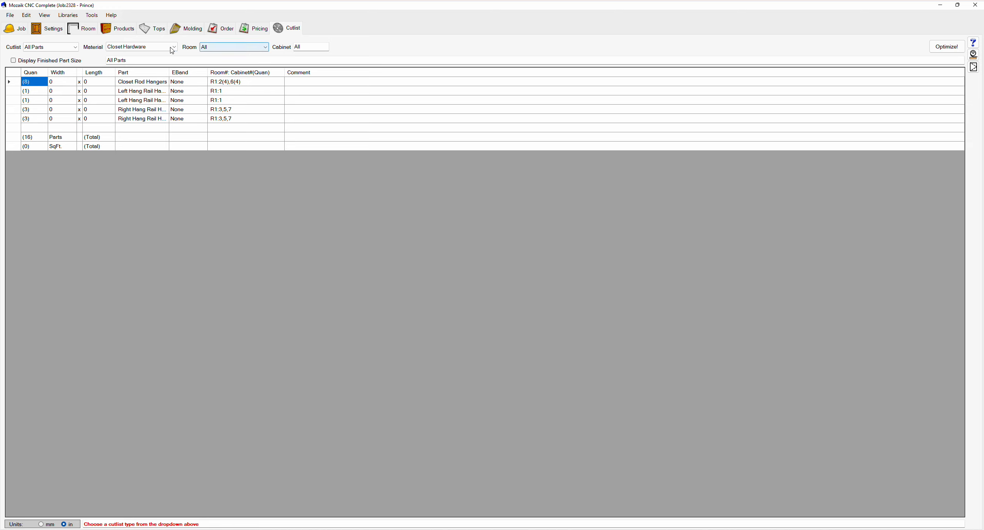
{"action": "left_click", "coordinate": [172, 47]}
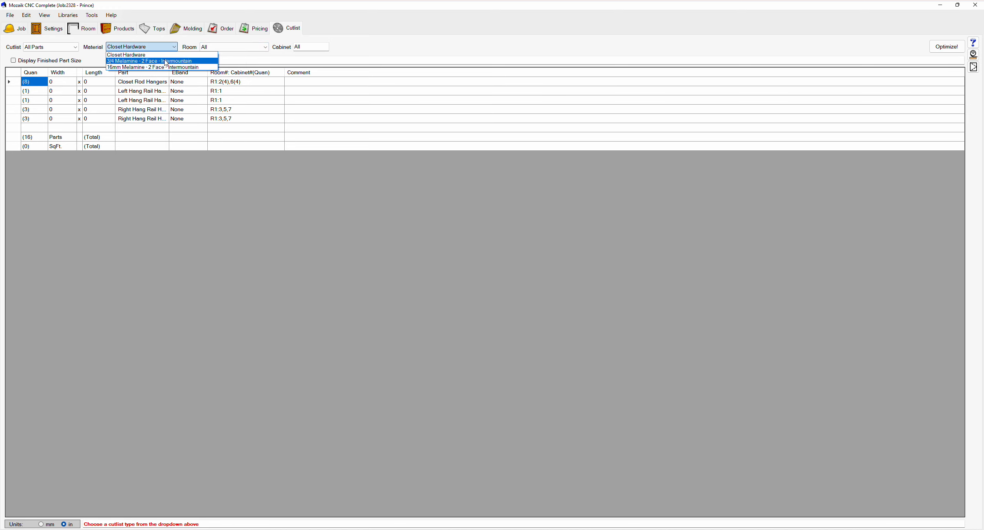
{"action": "left_click", "coordinate": [166, 62]}
{"action": "left_click", "coordinate": [168, 47]}
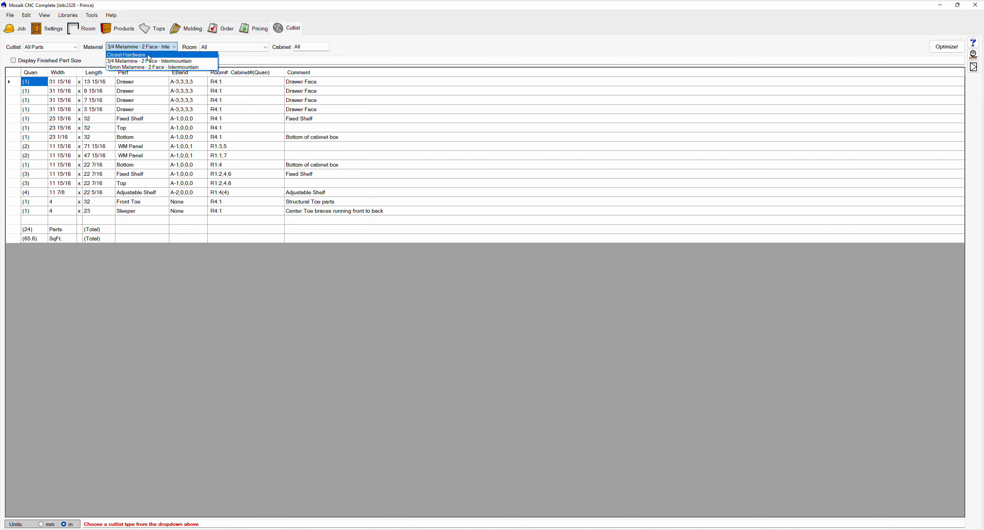
{"action": "left_click", "coordinate": [149, 55]}
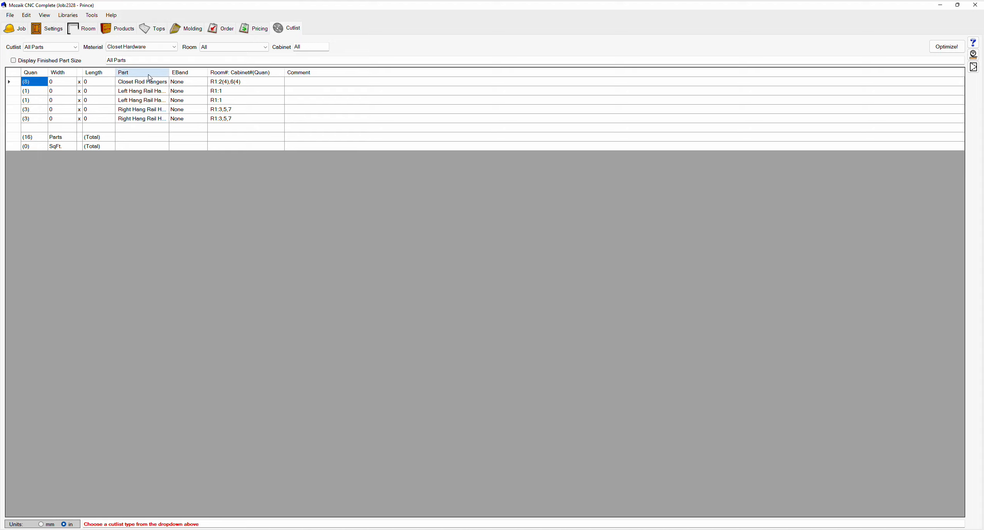
{"action": "left_click_drag", "start_coordinate": [168, 72], "coordinate": [274, 73]}
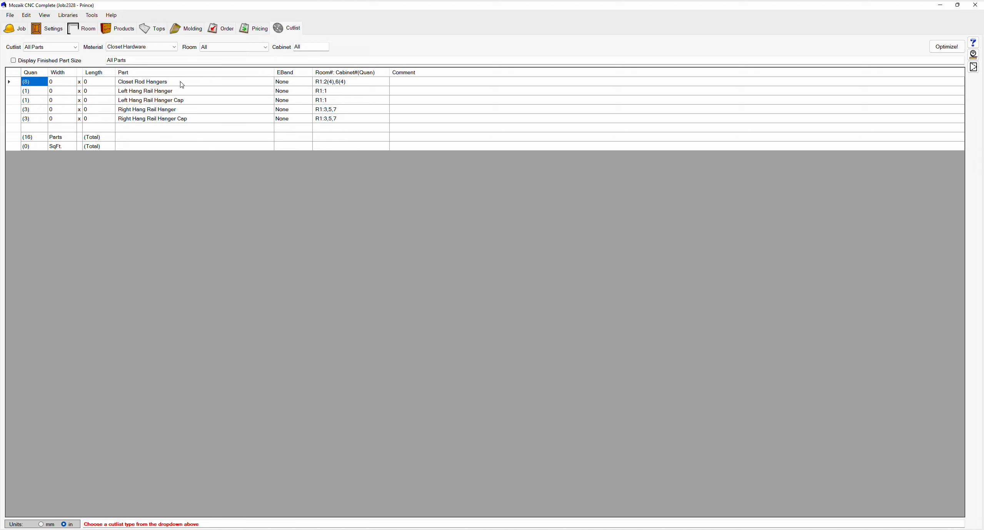
- Check the closet layout in the floor plan, and return to the Closet Hardware cutlist with its Part column fitted to the names
{"action": "left_click", "coordinate": [113, 31]}
{"action": "double_click", "coordinate": [483, 154]}
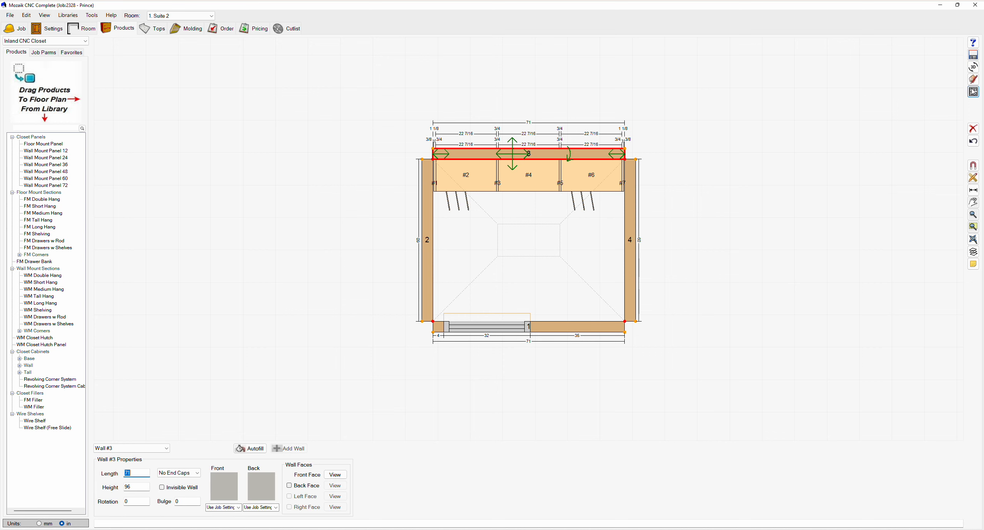
{"action": "left_click", "coordinate": [278, 30]}
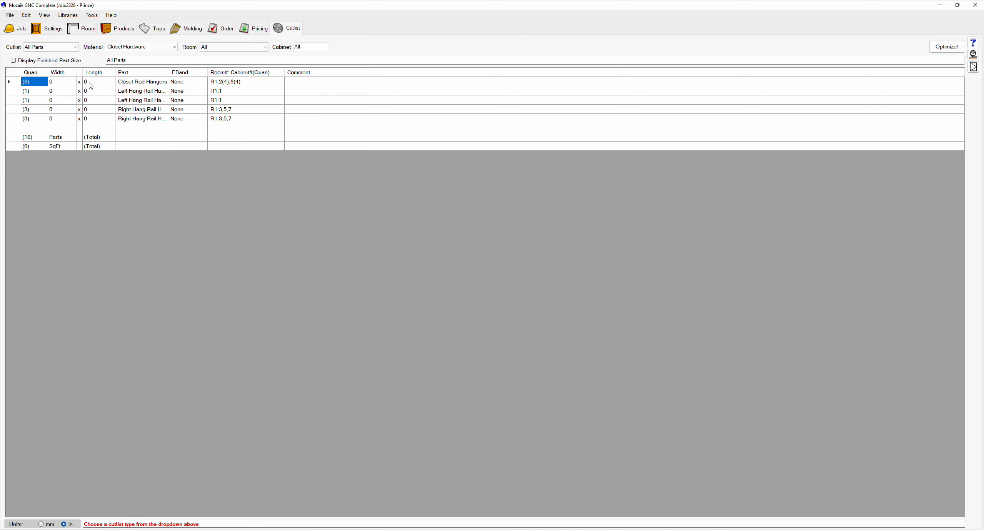
{"action": "double_click", "coordinate": [169, 72]}
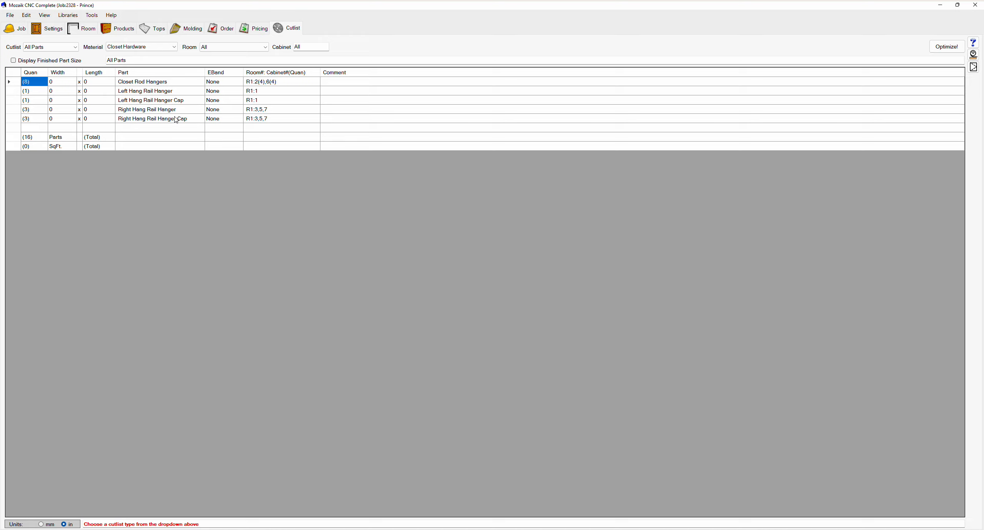
- Examine the quantities of the left and right Hang Rail Brackets and Bracket Caps add-ons in the job pricing
{"action": "left_click", "coordinate": [250, 28]}
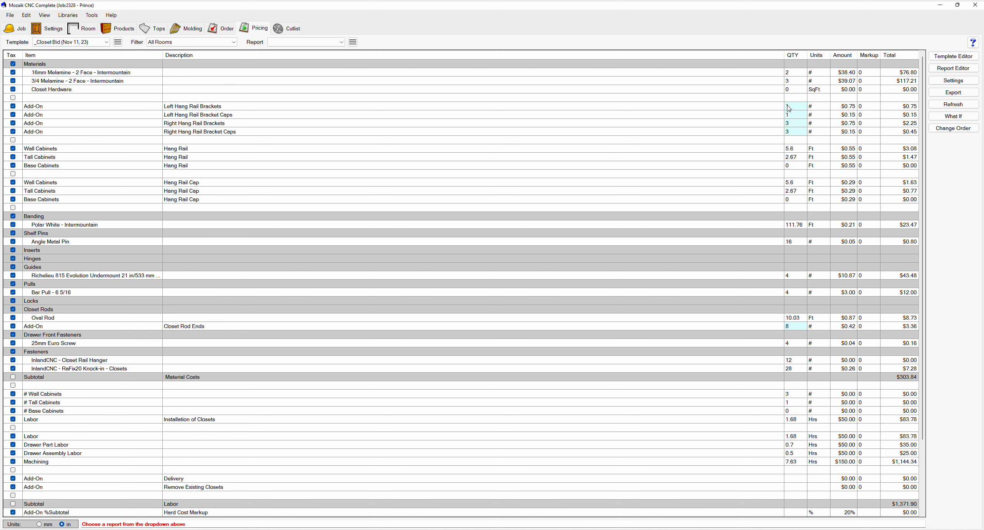
{"action": "left_click", "coordinate": [177, 107]}
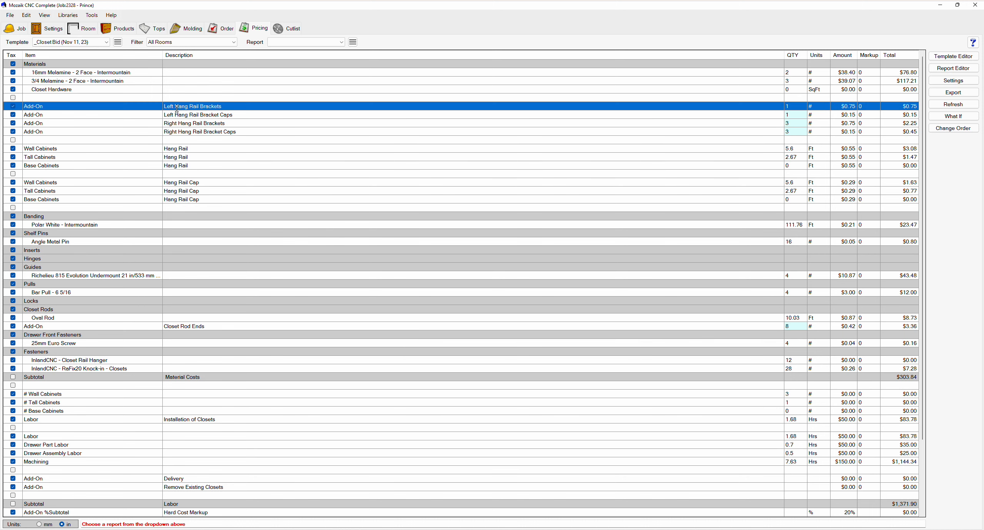
{"action": "left_click", "coordinate": [188, 115]}
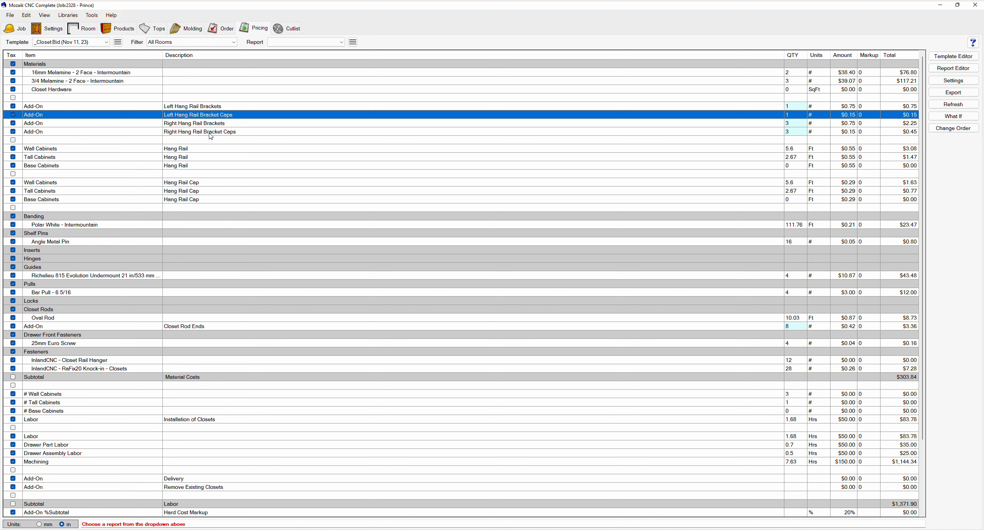
{"action": "left_click_drag", "start_coordinate": [796, 108], "coordinate": [796, 133]}
{"action": "left_click", "coordinate": [793, 141]}
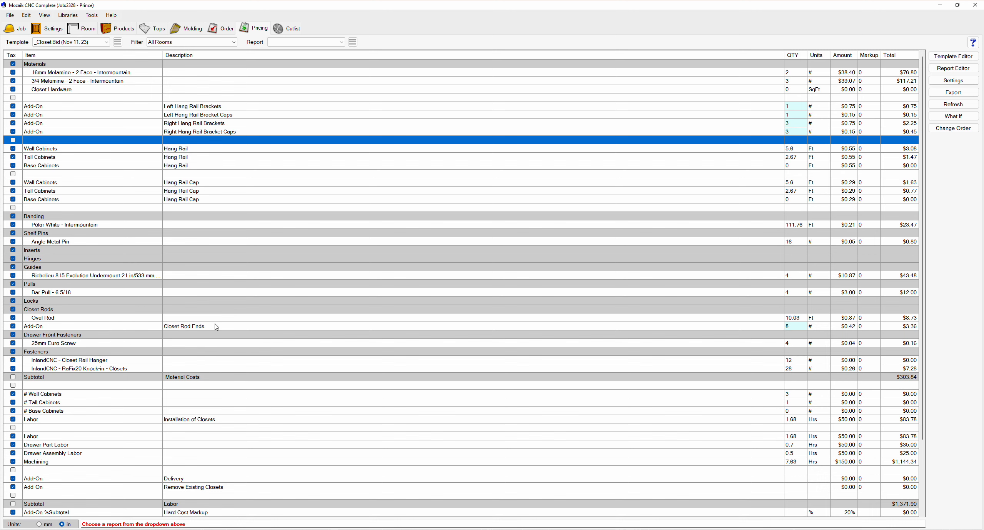
- Check the quantity of the Closet Rod Ends add-on in the job pricing
{"action": "left_click", "coordinate": [351, 325]}
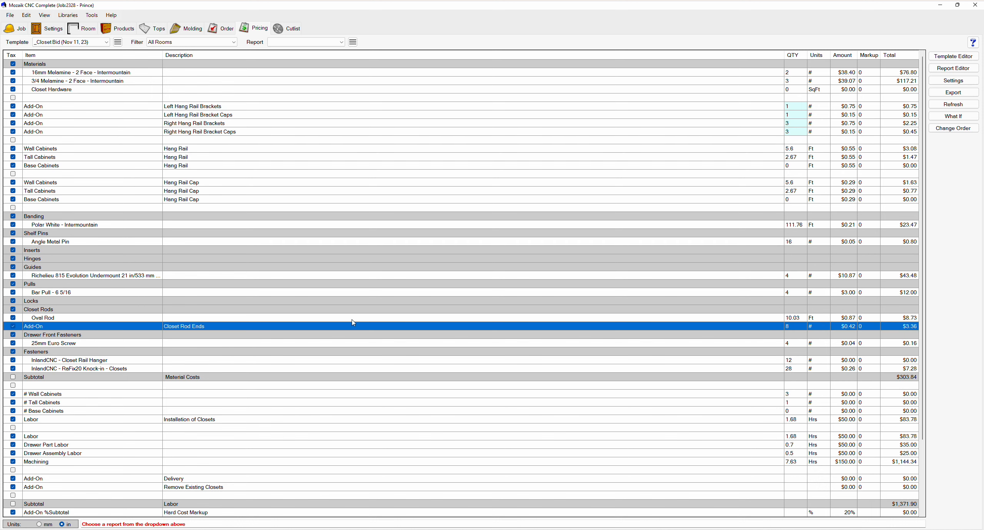
{"action": "left_click", "coordinate": [793, 336]}
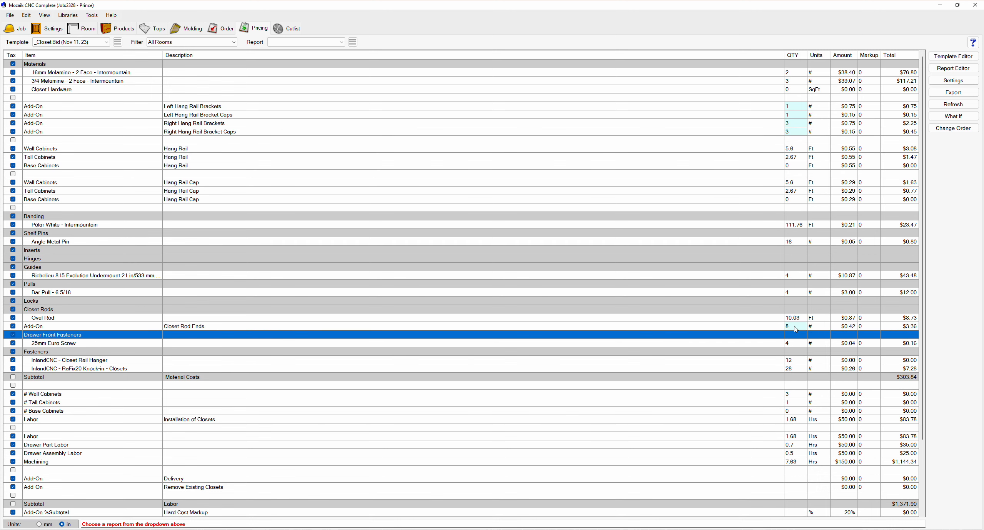
{"action": "left_click", "coordinate": [795, 327]}
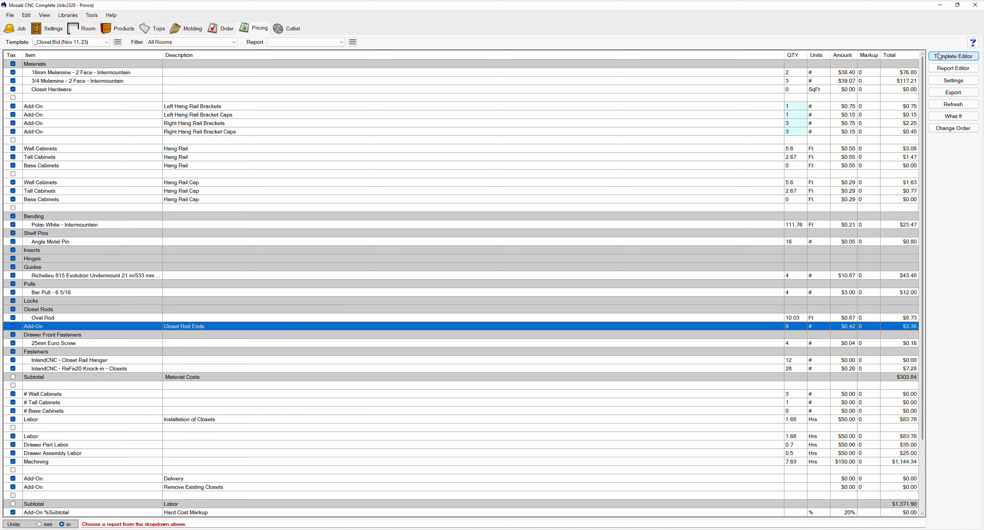
- Examine the Left Hang Rail Brackets and Wall Cabinets Hang Rail lines in the _Closet Bid pricing template
{"action": "left_click", "coordinate": [953, 56]}
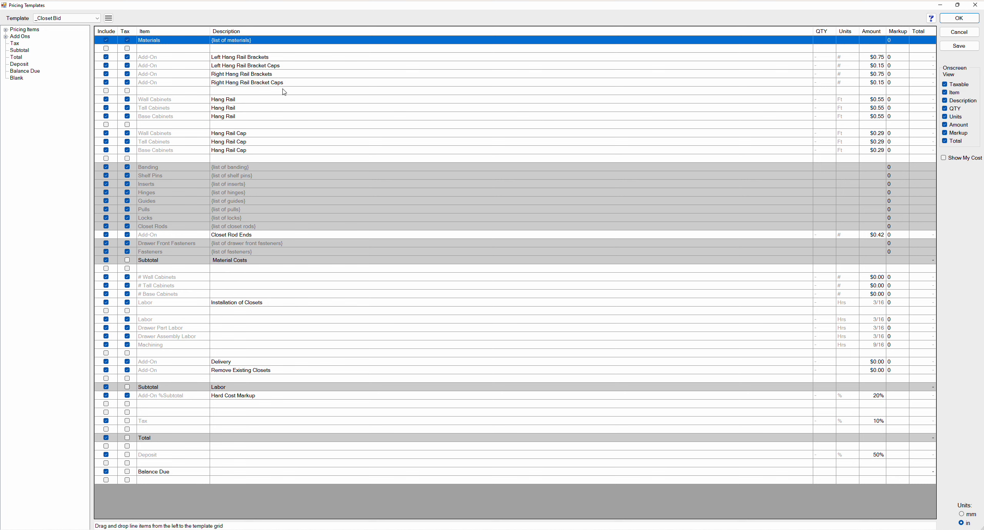
{"action": "left_click", "coordinate": [221, 58]}
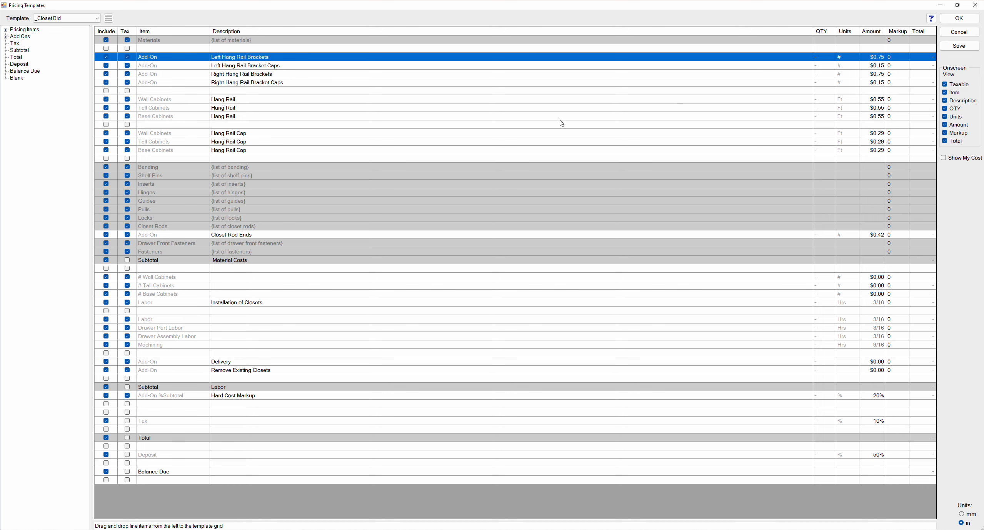
{"action": "left_click", "coordinate": [238, 101]}
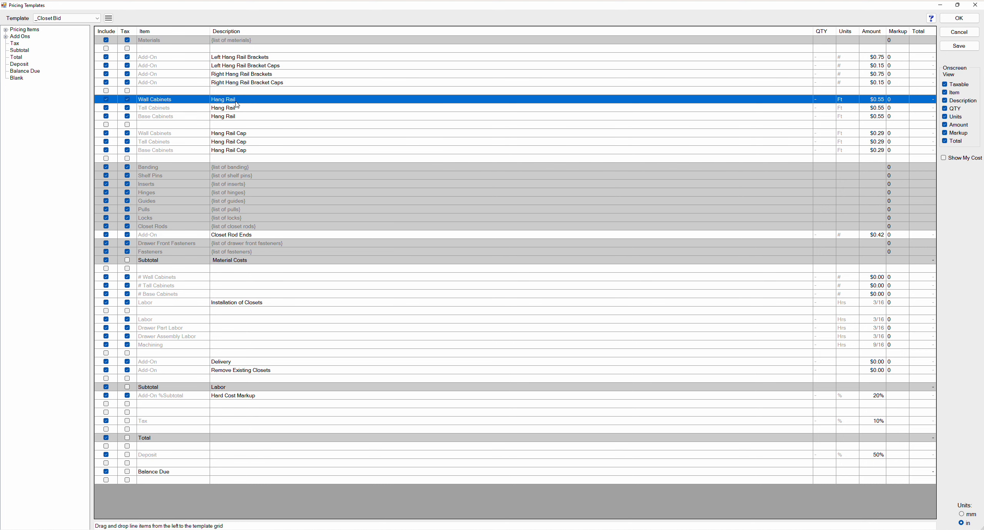
- Look up the Base, Wall and Tall Cabinets (Ft) entries among the available pricing items, and save and close the template
{"action": "double_click", "coordinate": [12, 30]}
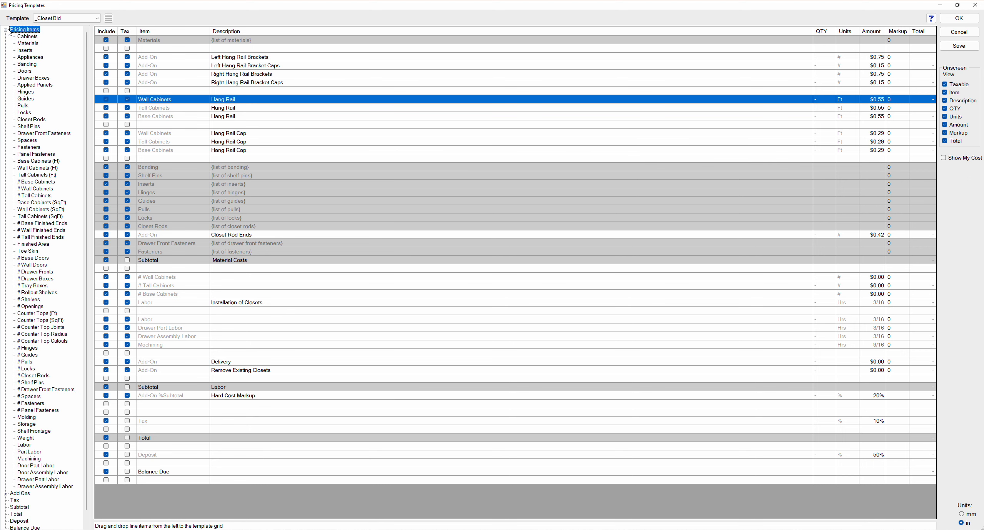
{"action": "left_click", "coordinate": [46, 161]}
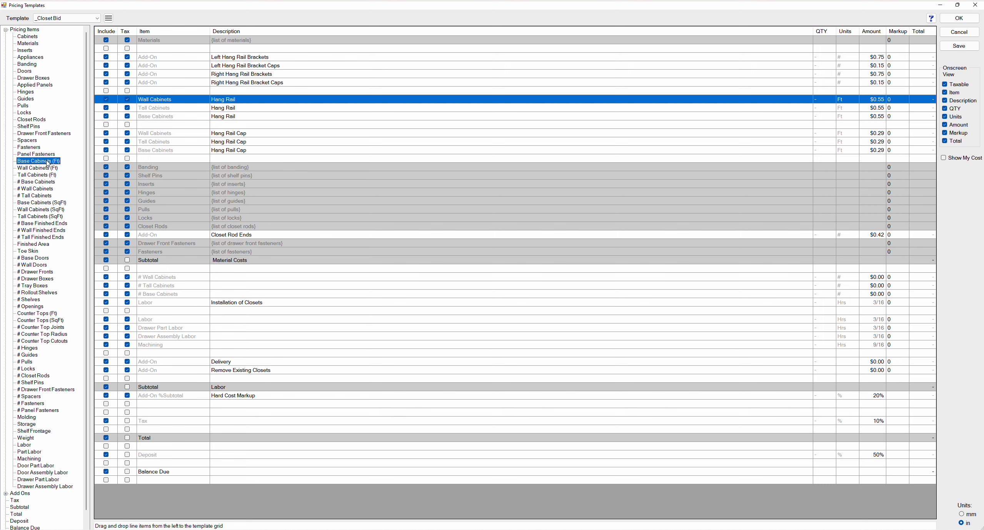
{"action": "left_click", "coordinate": [46, 168]}
{"action": "left_click", "coordinate": [45, 176]}
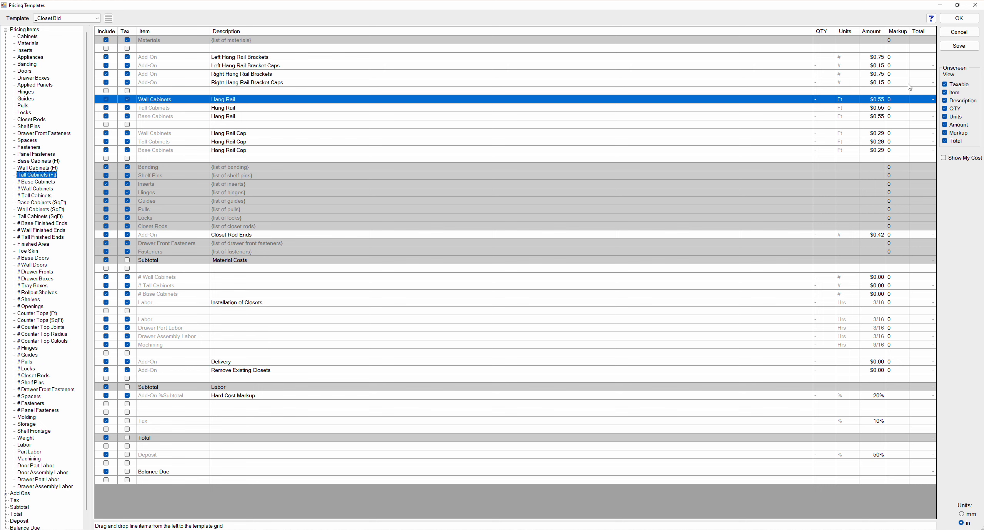
{"action": "left_click", "coordinate": [959, 46]}
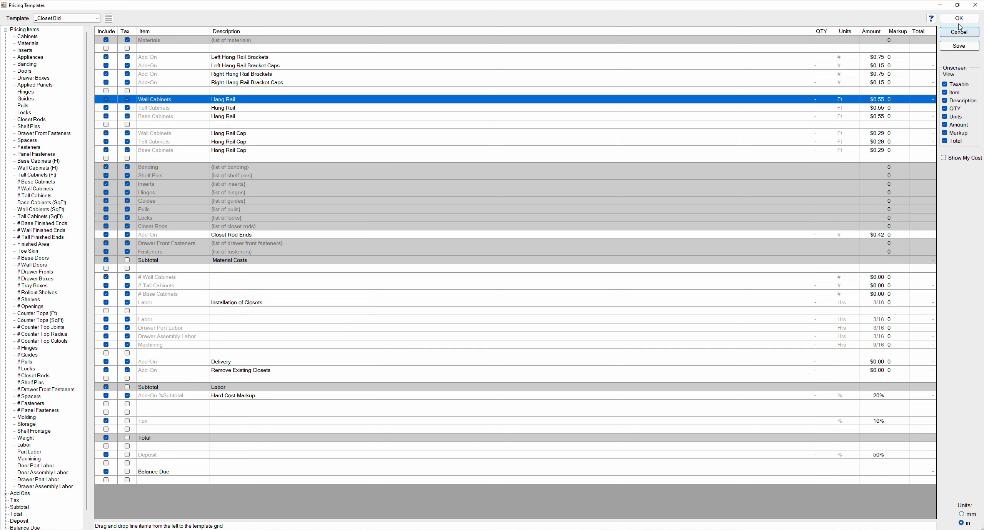
{"action": "left_click", "coordinate": [960, 19]}
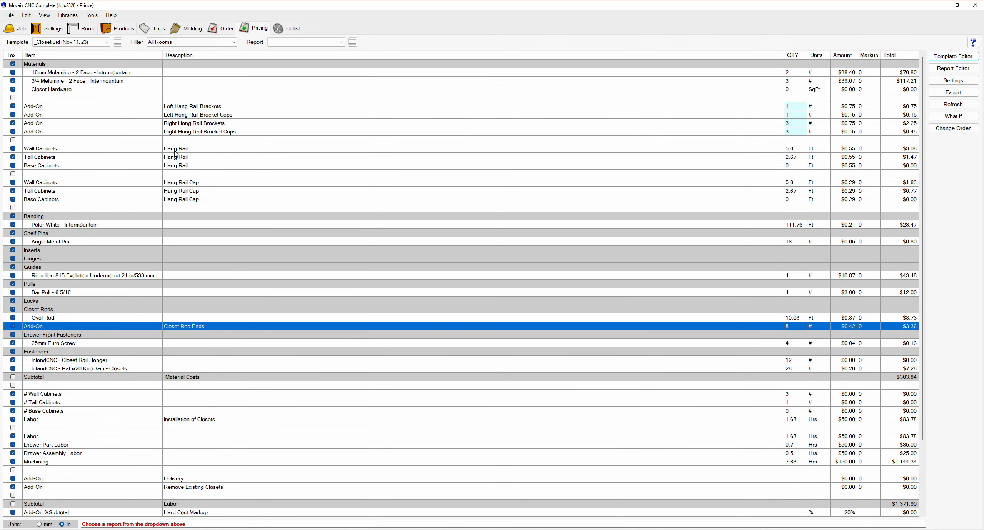
- Check the Wall Cabinets footage for the Hang Rail and Hang Rail Cap lines in the job pricing
{"action": "left_click", "coordinate": [176, 150]}
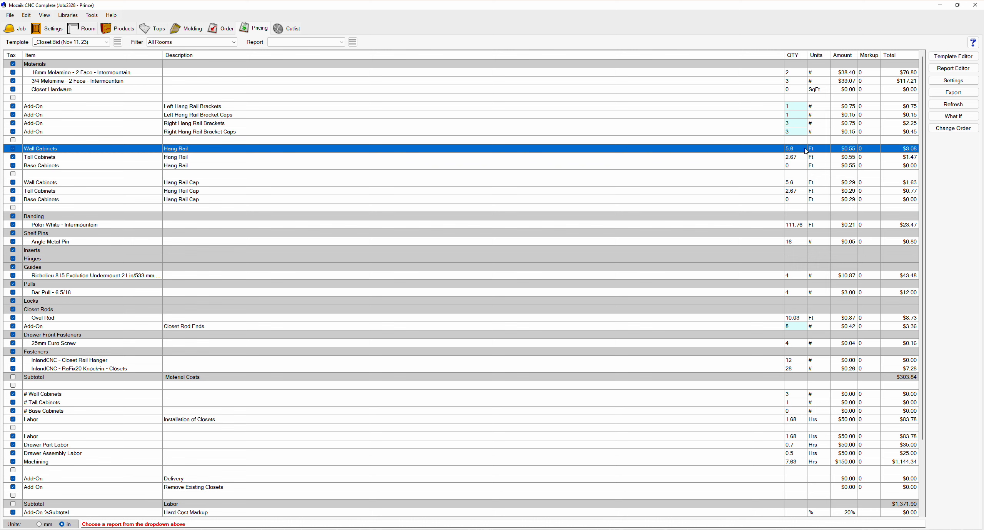
{"action": "left_click", "coordinate": [792, 183]}
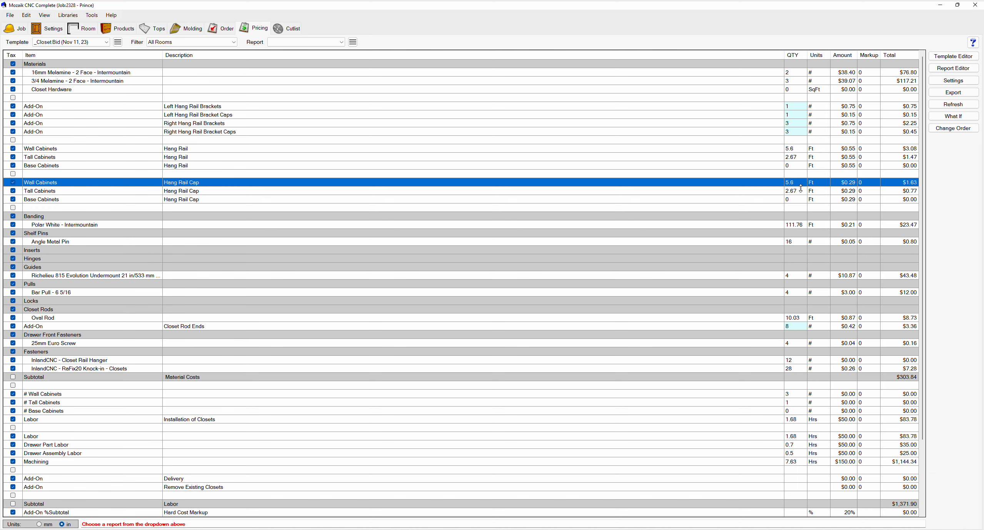